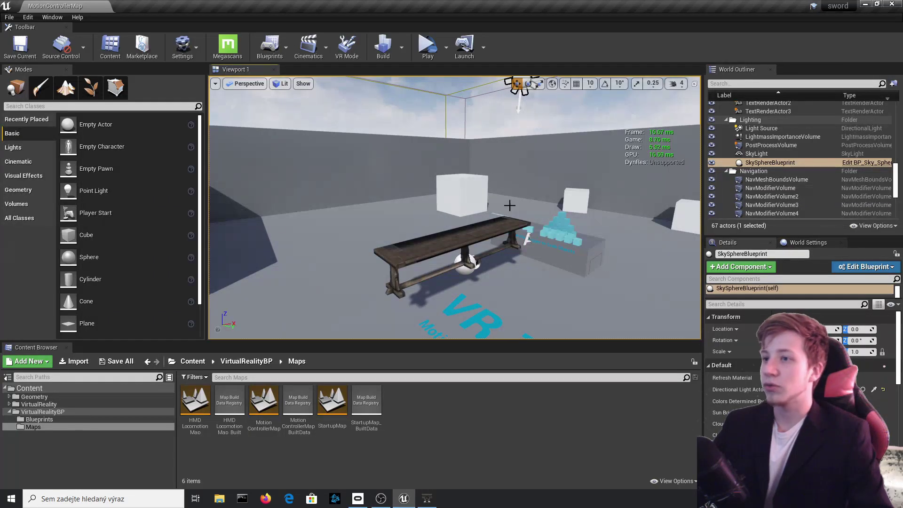
Inspect the wooden bench and the sword on the grey block in the level
{"action": "right_click_drag", "start_coordinate": [508, 221], "coordinate": [635, 223]}
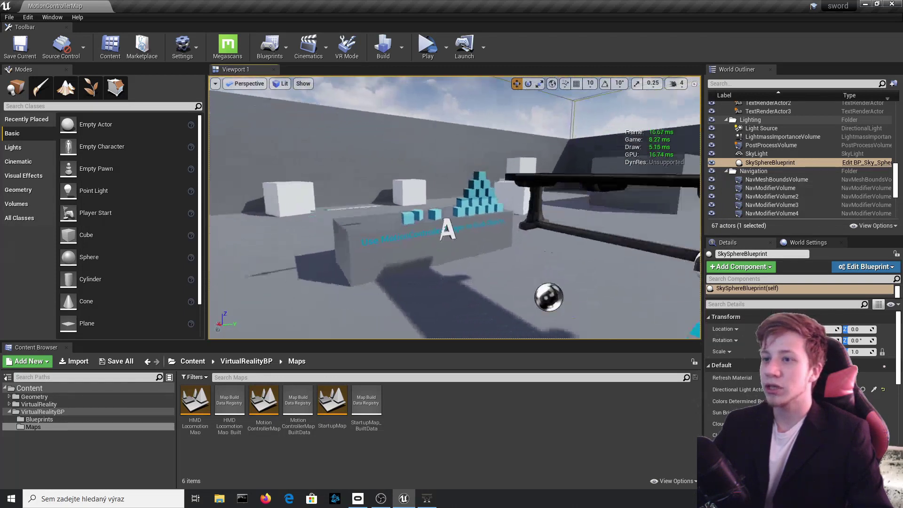
{"action": "right_click_drag", "start_coordinate": [482, 210], "coordinate": [482, 178]}
{"action": "left_click", "coordinate": [483, 178]}
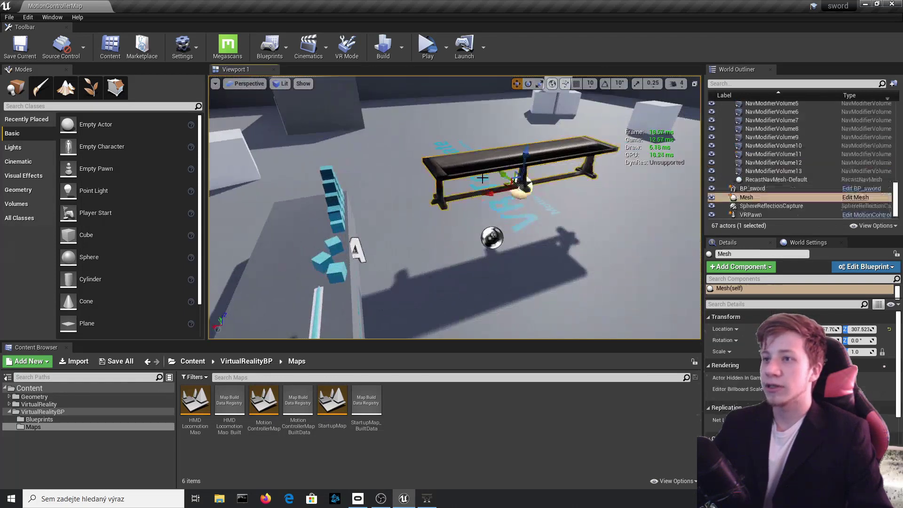
{"action": "left_click", "coordinate": [314, 315]}
{"action": "key", "text": "f"}
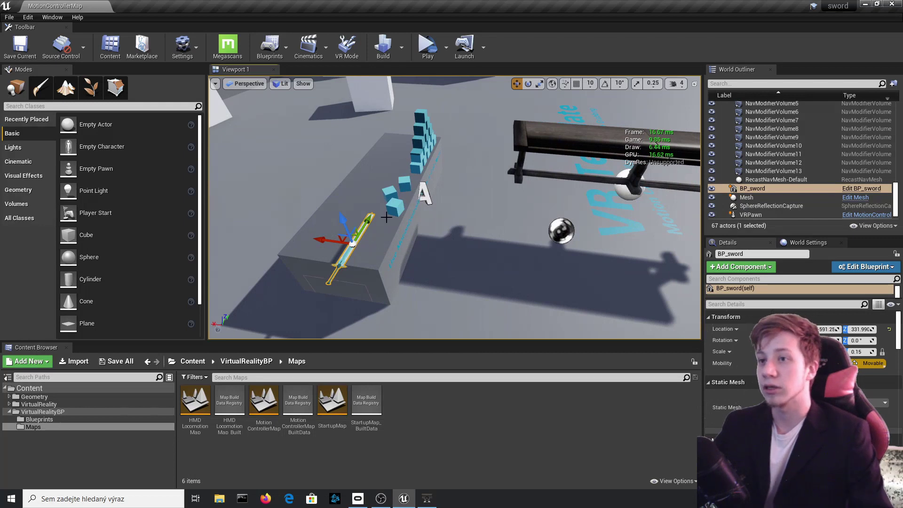
{"action": "right_click_drag", "start_coordinate": [386, 218], "coordinate": [597, 188]}
{"action": "mouse_move", "coordinate": [412, 174]}
{"action": "right_mouse_down"}
{"action": "mouse_move", "coordinate": [414, 193]}
{"action": "mouse_move", "coordinate": [372, 193]}
{"action": "mouse_move", "coordinate": [412, 174]}
{"action": "right_mouse_up"}
Create an Actor Blueprint named Button in the Content folder and open it with a wider viewport
{"action": "left_click", "coordinate": [43, 389]}
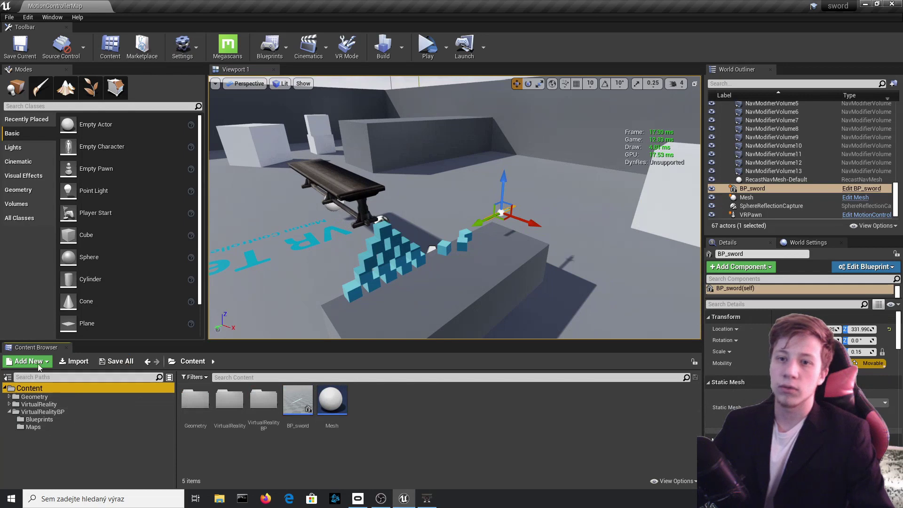
{"action": "right_click", "coordinate": [434, 417]}
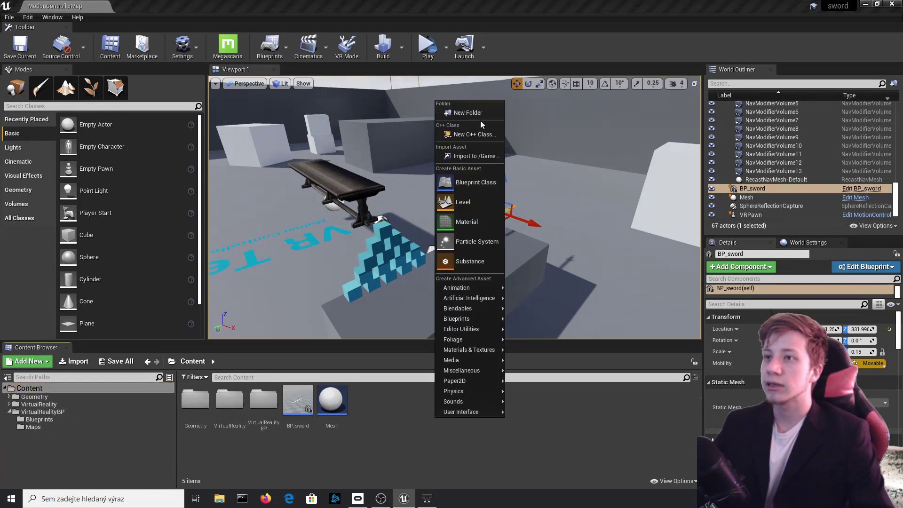
{"action": "left_click", "coordinate": [295, 255]}
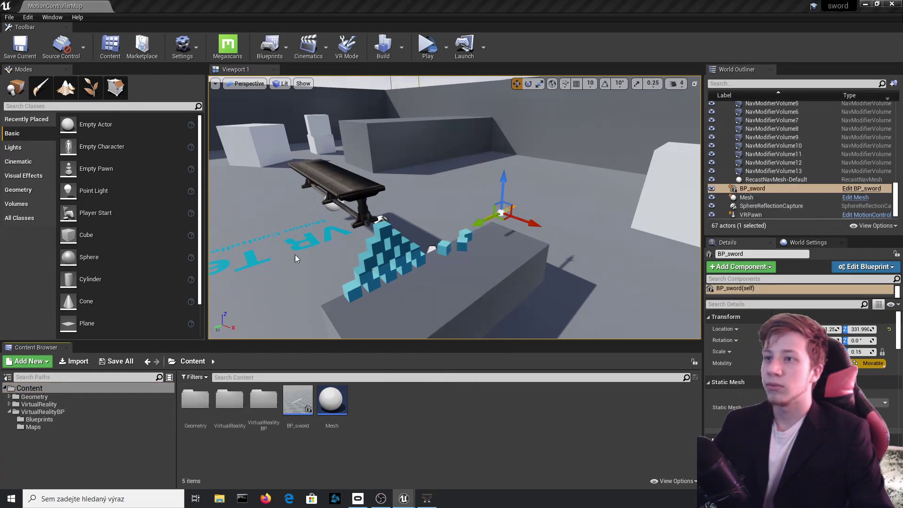
{"action": "left_click", "coordinate": [358, 170]}
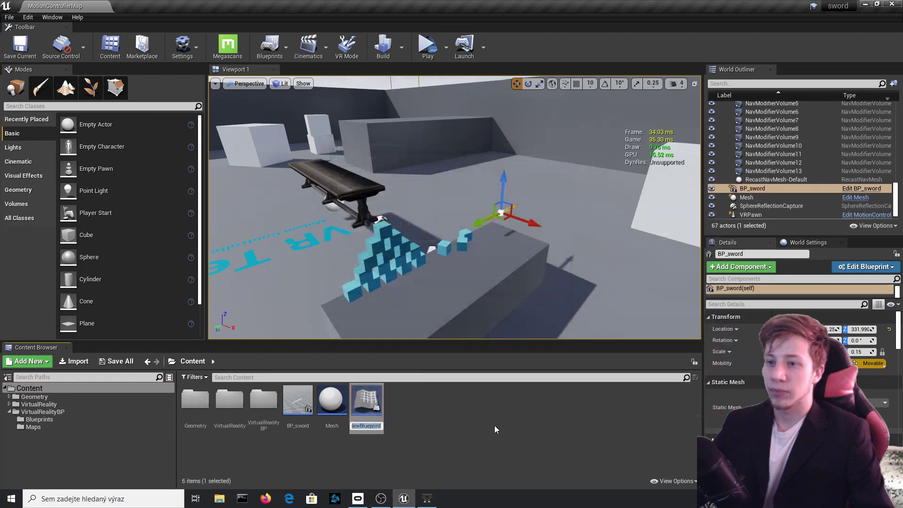
{"action": "type", "text": "Button"}
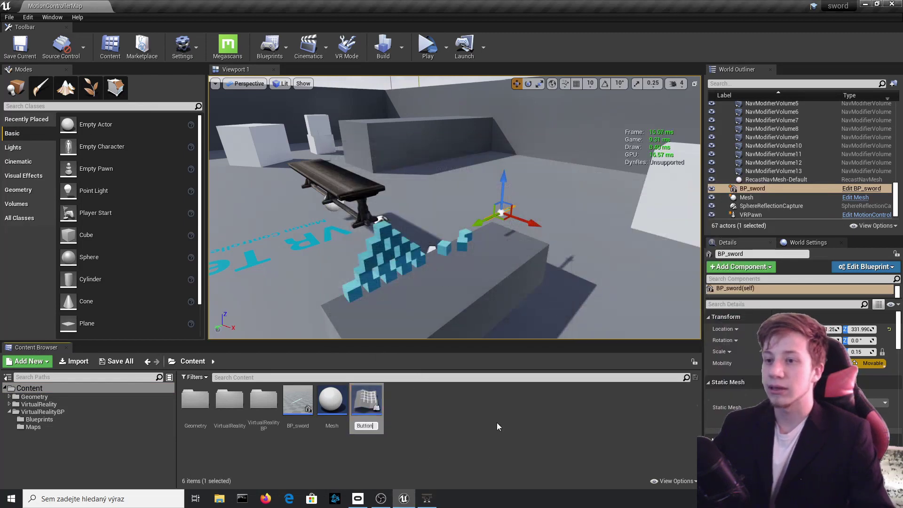
{"action": "key", "text": "Return"}
{"action": "key", "text": "Return"}
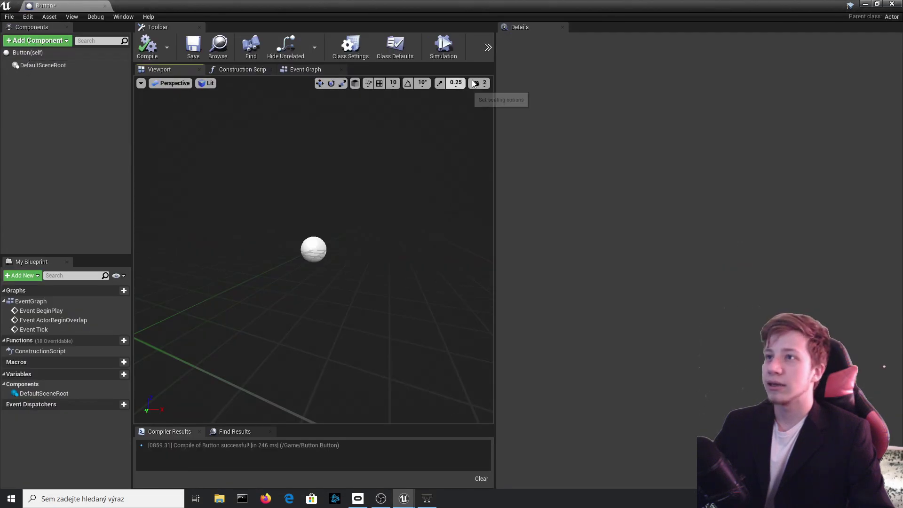
{"action": "left_click_drag", "start_coordinate": [497, 115], "coordinate": [695, 119]}
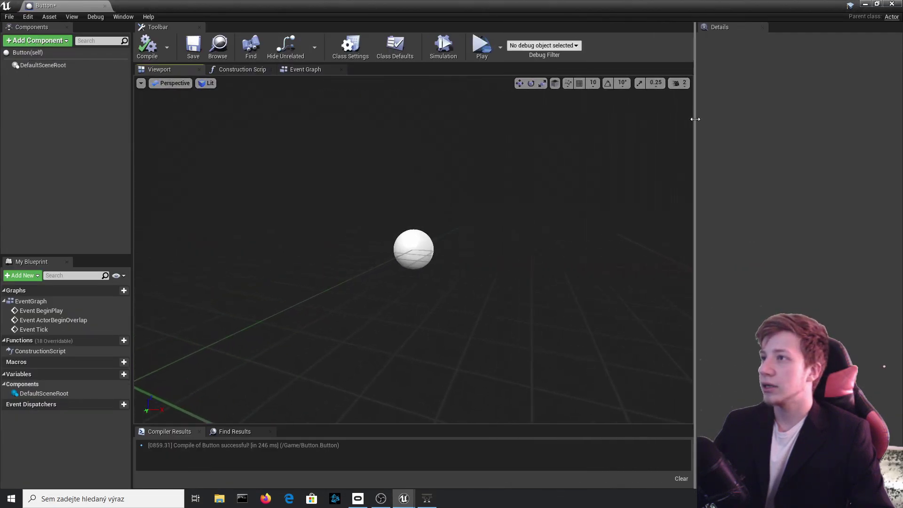
Add a Static Mesh component to the Button blueprint and compile it
{"action": "left_click", "coordinate": [33, 41]}
{"action": "type", "text": "mesh"}
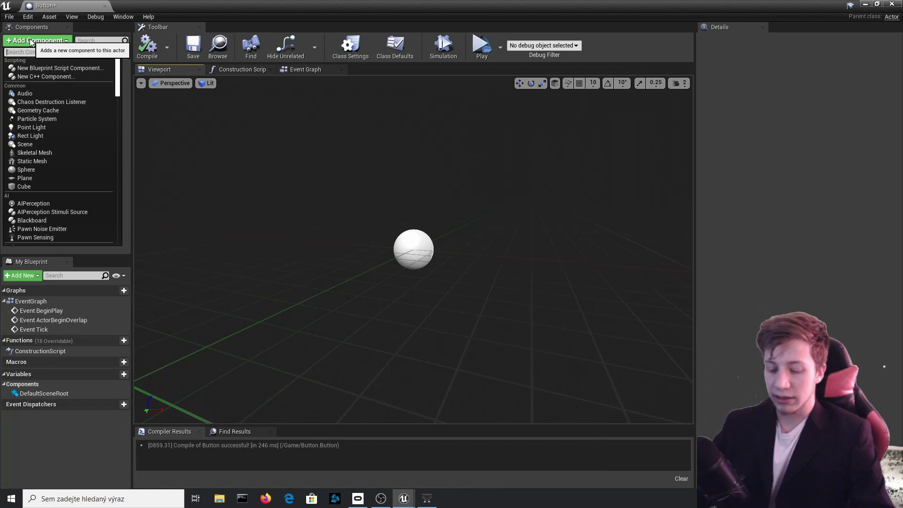
{"action": "key", "text": "Down"}
{"action": "key", "text": "Down"}
{"action": "key", "text": "Down"}
{"action": "key", "text": "Down"}
{"action": "key", "text": "Down"}
{"action": "key", "text": "Down"}
{"action": "key", "text": "Down"}
{"action": "key", "text": "Down"}
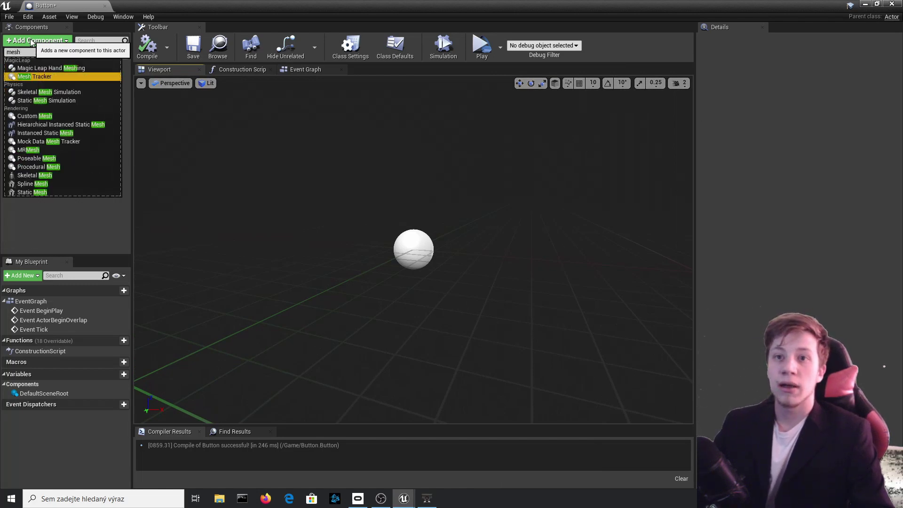
{"action": "key", "text": "Down"}
{"action": "key", "text": "Down"}
{"action": "key", "text": "Down"}
{"action": "key", "text": "Down"}
{"action": "key", "text": "Down"}
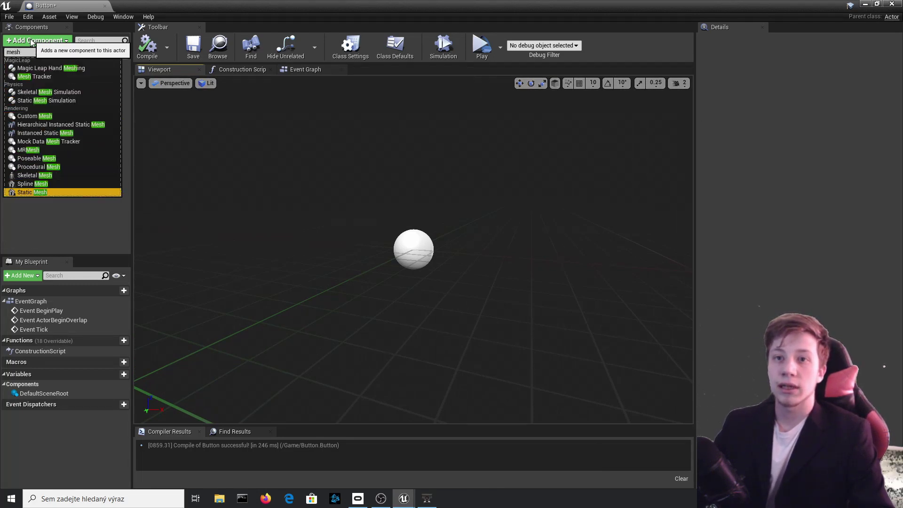
{"action": "key", "text": "Return"}
{"action": "left_click", "coordinate": [150, 46]}
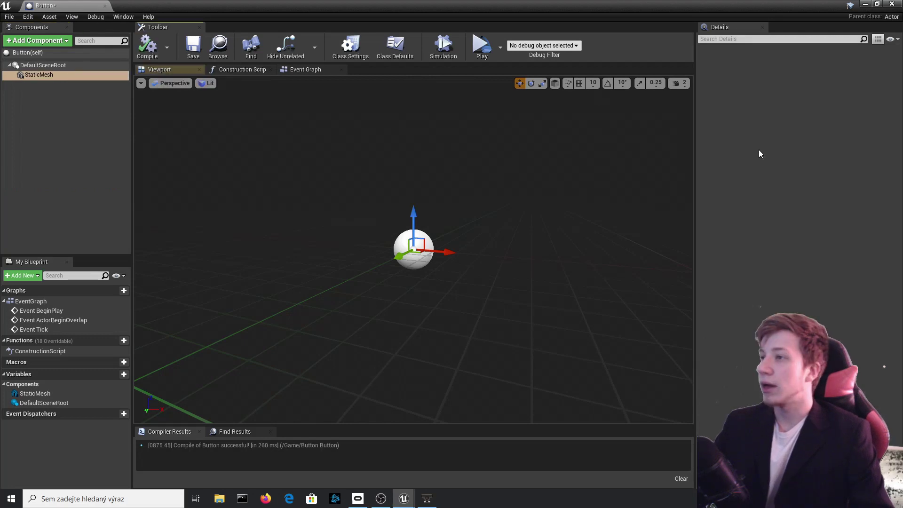
Assign the 1M_Cube mesh to the Static Mesh component and scale it uniformly to 0.2
{"action": "left_click", "coordinate": [832, 234]}
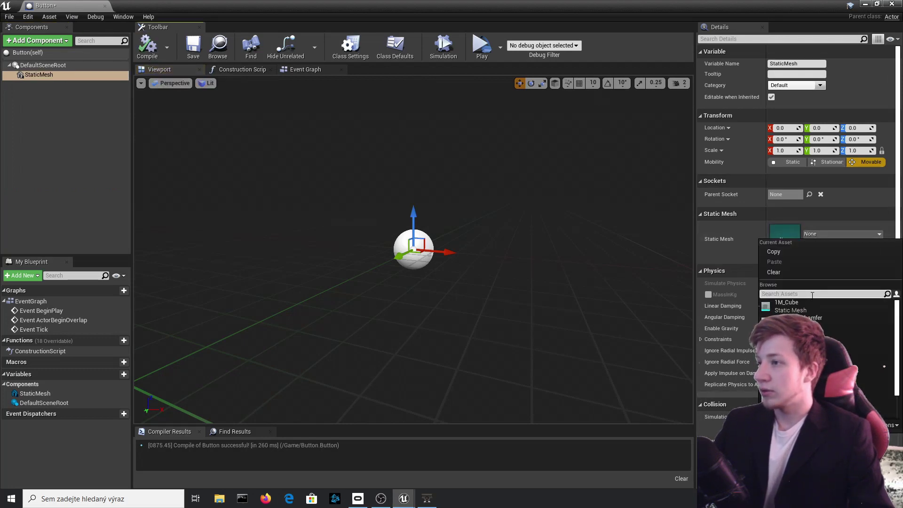
{"action": "left_click", "coordinate": [788, 306]}
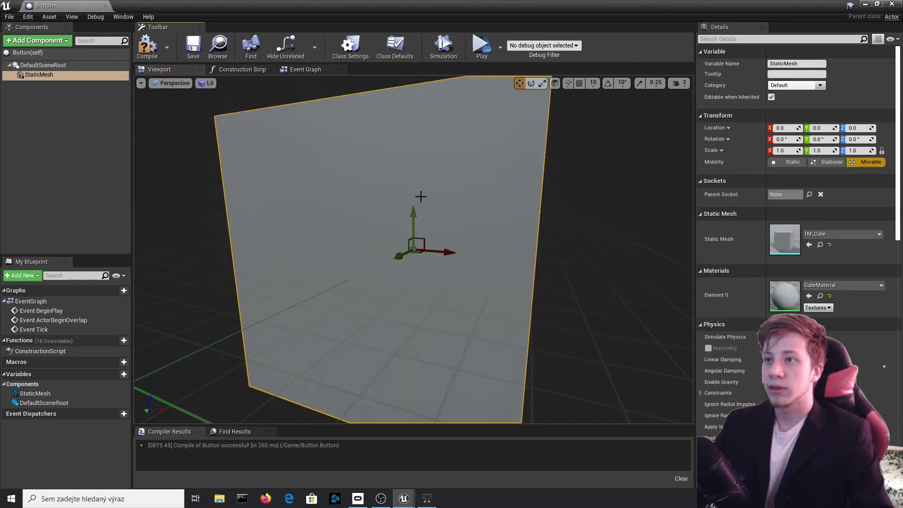
{"action": "left_click", "coordinate": [779, 150]}
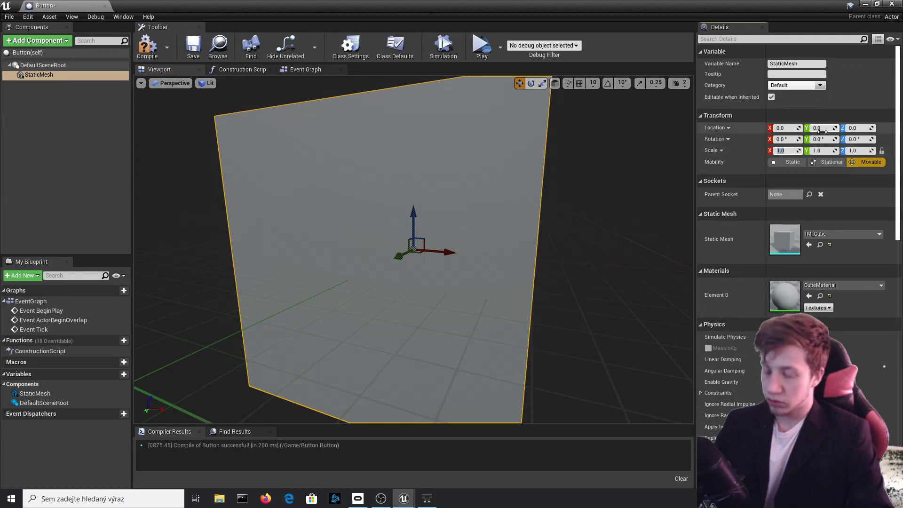
{"action": "type", "text": "0"}
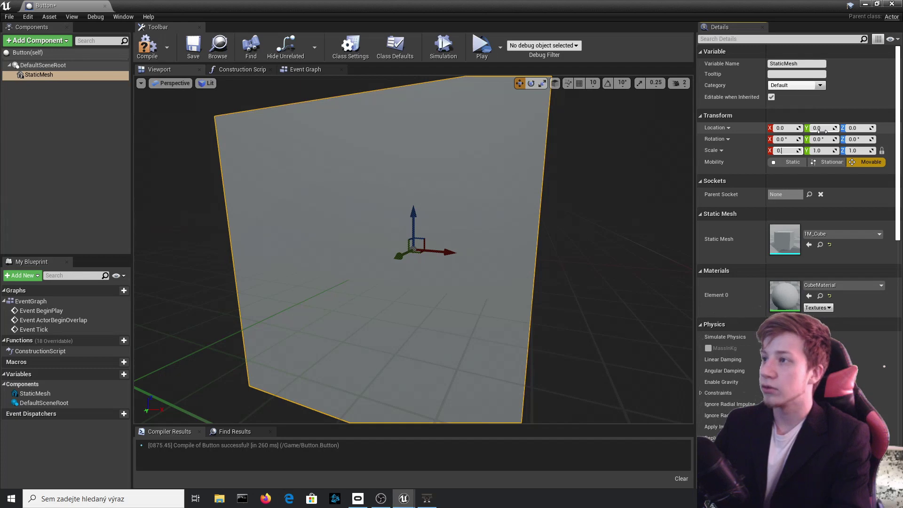
{"action": "type", "text": ".2"}
{"action": "key", "text": "Return"}
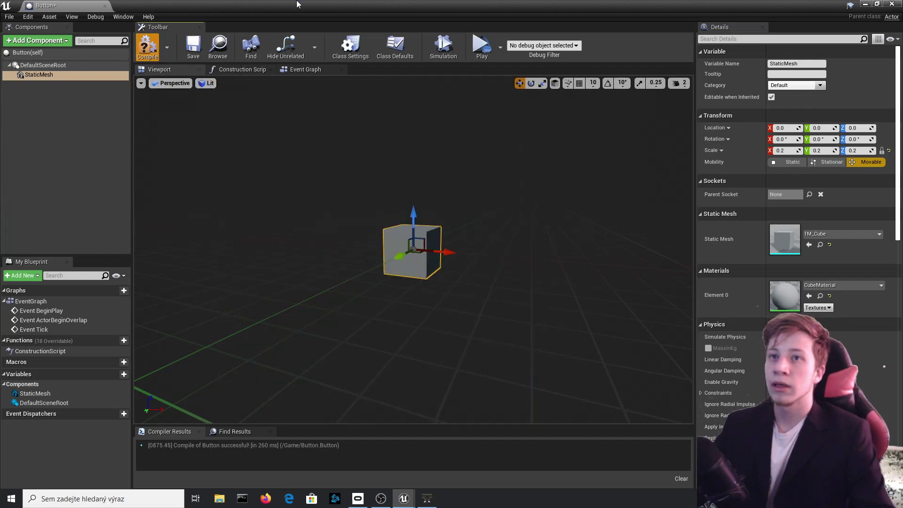
Place the Button blueprint on the grey block near the sword in the level, lower it slightly, and return to the blueprint editor
{"action": "left_click_drag", "start_coordinate": [296, 5], "coordinate": [301, 219]}
{"action": "mouse_move", "coordinate": [459, 244]}
{"action": "right_mouse_down"}
{"action": "mouse_move", "coordinate": [458, 277]}
{"action": "mouse_move", "coordinate": [458, 244]}
{"action": "mouse_move", "coordinate": [395, 235]}
{"action": "mouse_move", "coordinate": [458, 263]}
{"action": "mouse_move", "coordinate": [458, 236]}
{"action": "mouse_move", "coordinate": [459, 245]}
{"action": "right_mouse_up"}
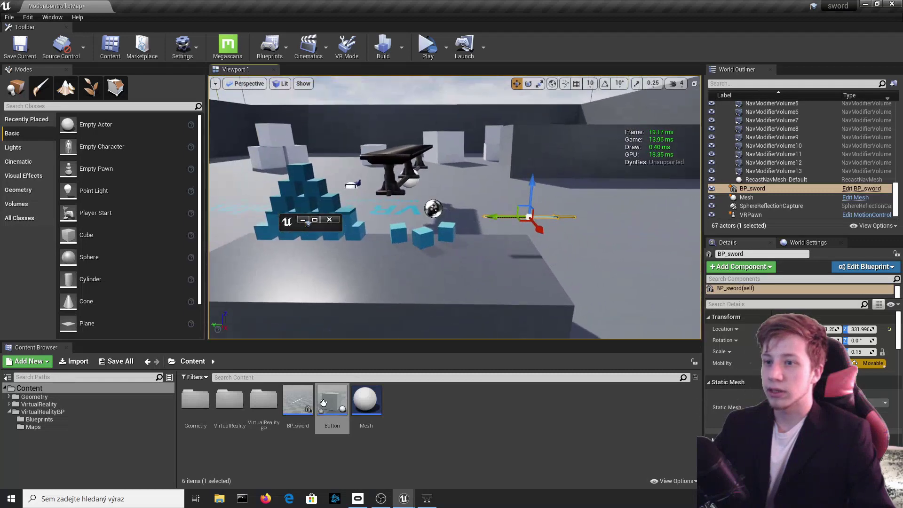
{"action": "left_click_drag", "start_coordinate": [324, 403], "coordinate": [491, 275]}
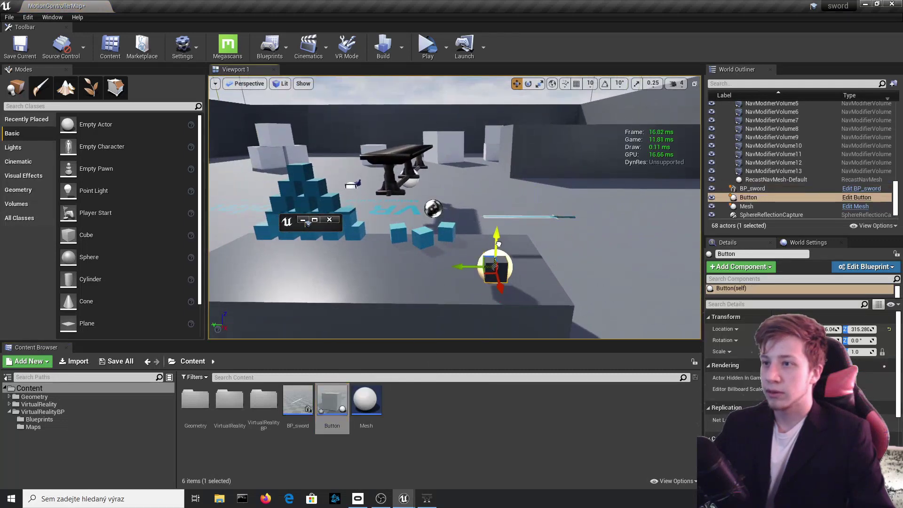
{"action": "left_click_drag", "start_coordinate": [499, 243], "coordinate": [498, 252]}
{"action": "left_click", "coordinate": [314, 220]}
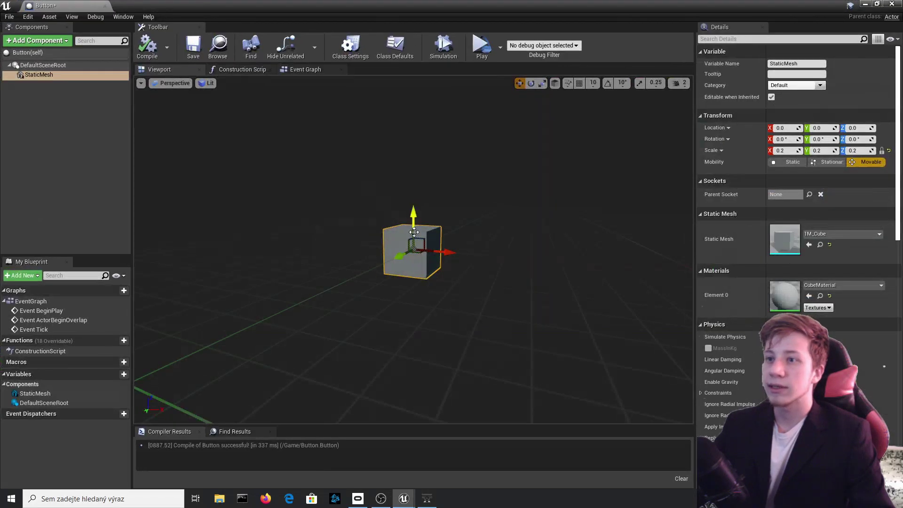
Lower the cube to about Z -2.5 with its Z scale flattened to about 0.09, and rename the component Body
{"action": "left_click_drag", "start_coordinate": [413, 216], "coordinate": [413, 245]}
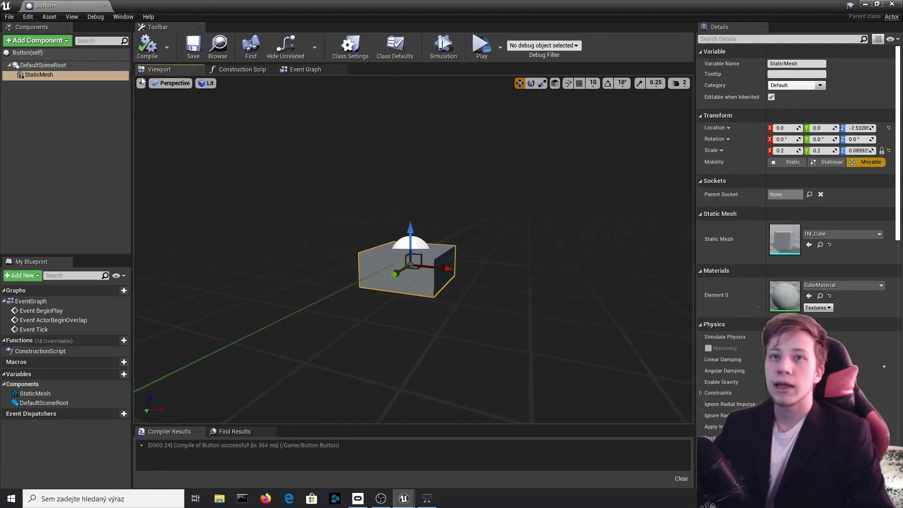
{"action": "left_click", "coordinate": [801, 64]}
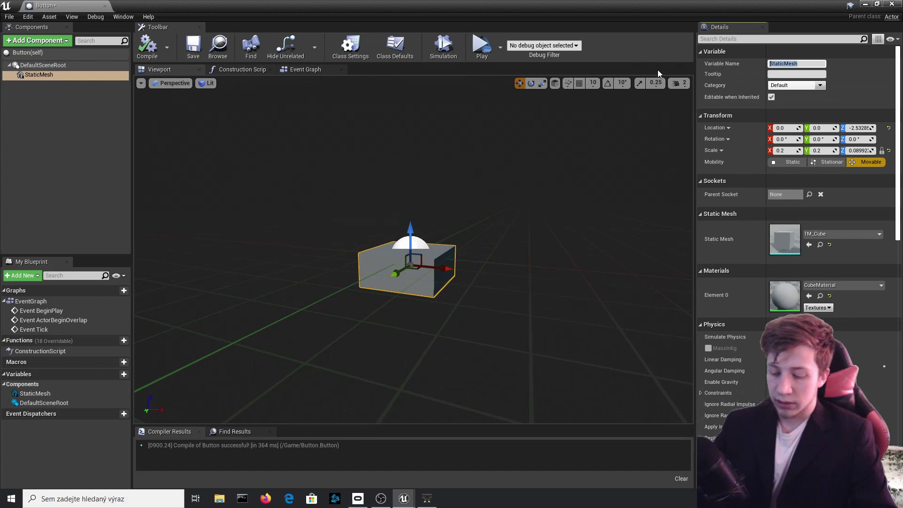
{"action": "type", "text": "Body"}
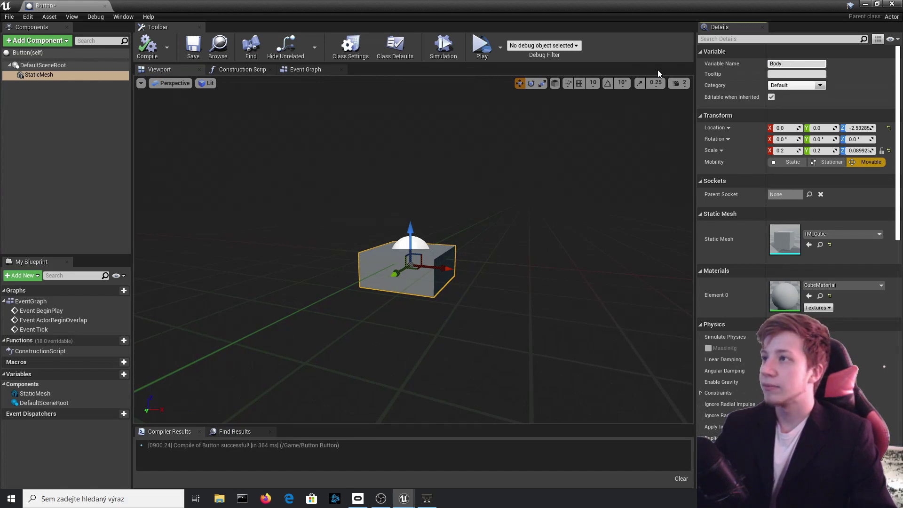
{"action": "key", "text": "Return"}
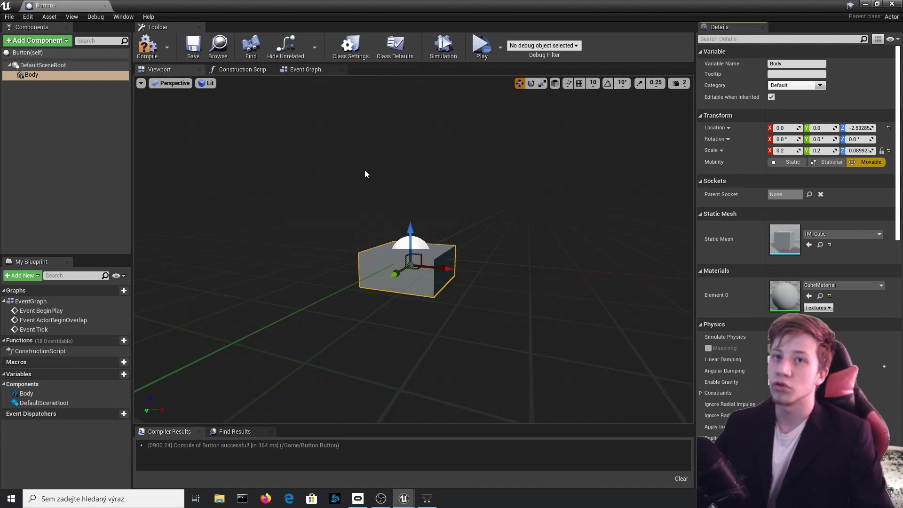
Duplicate the Body component under the name Button and compile the blueprint
{"action": "right_click", "coordinate": [37, 76]}
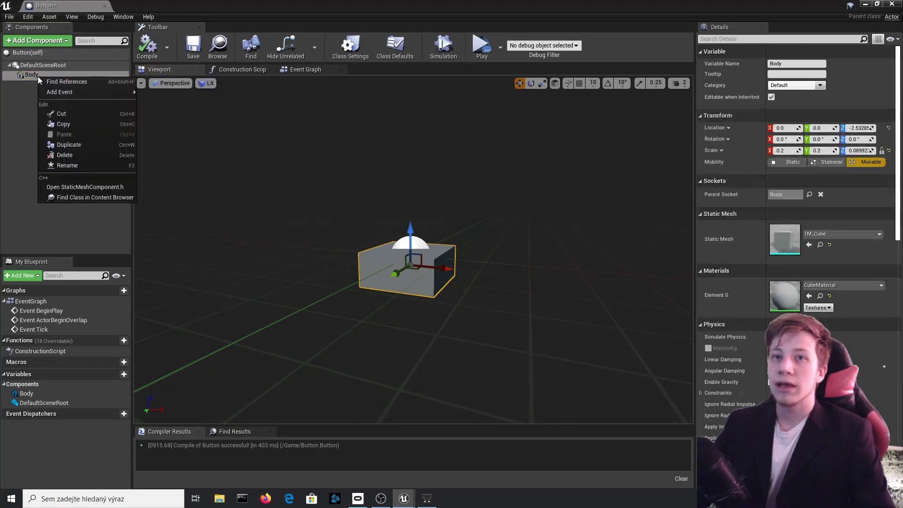
{"action": "left_click", "coordinate": [84, 142]}
{"action": "key", "text": "ctrl+w"}
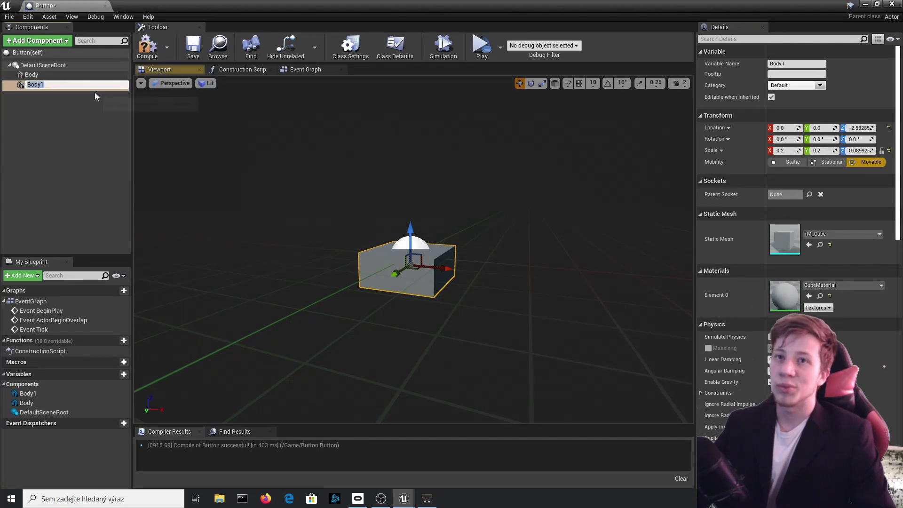
{"action": "type", "text": "Button"}
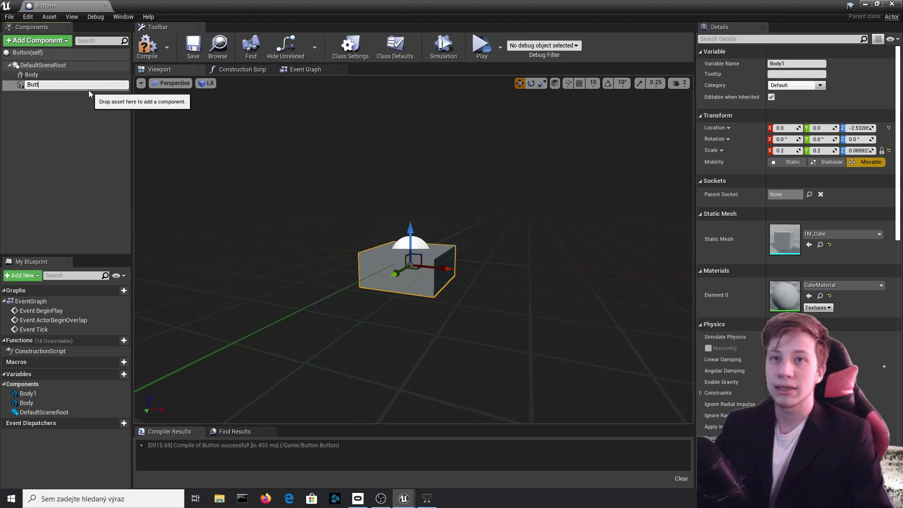
{"action": "key", "text": "Return"}
{"action": "left_click", "coordinate": [146, 47]}
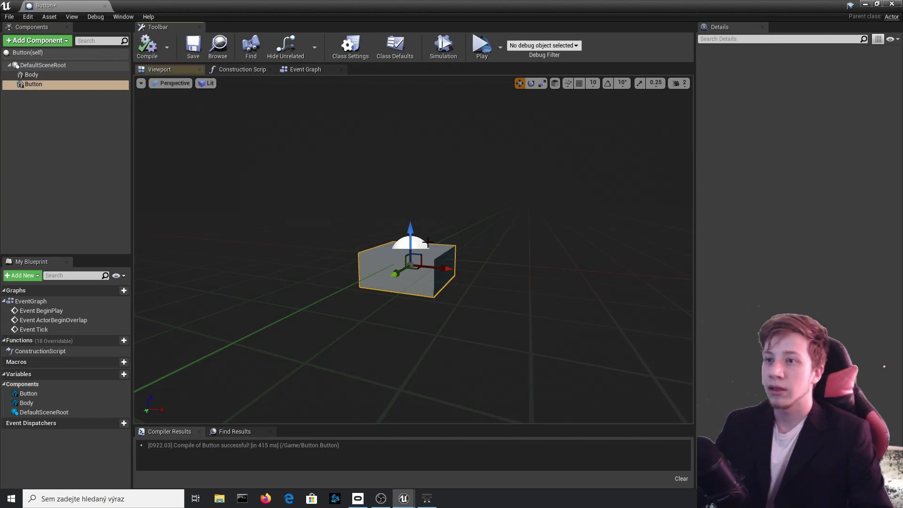
Raise the Button component to about Z 5.4 and shrink it to about 0.10 in X and 0.11 in Y
{"action": "left_click_drag", "start_coordinate": [410, 237], "coordinate": [409, 208]}
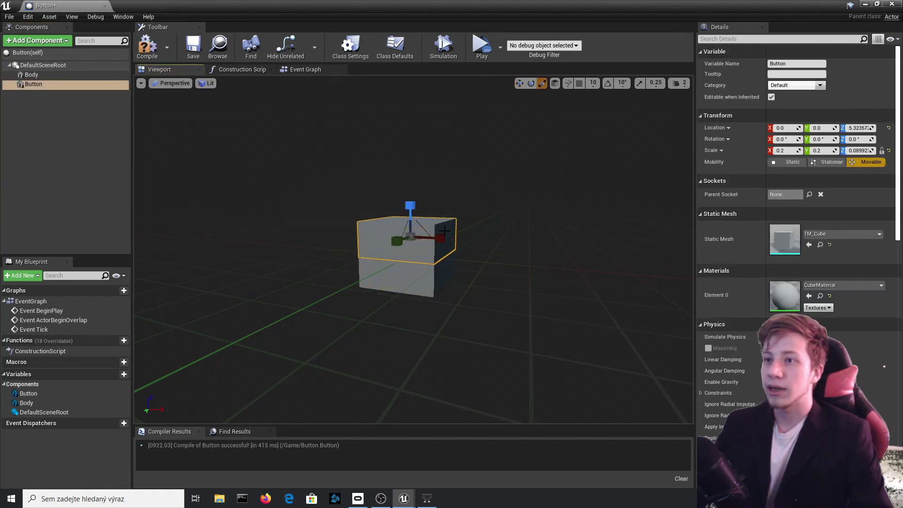
{"action": "left_click_drag", "start_coordinate": [442, 237], "coordinate": [425, 243]}
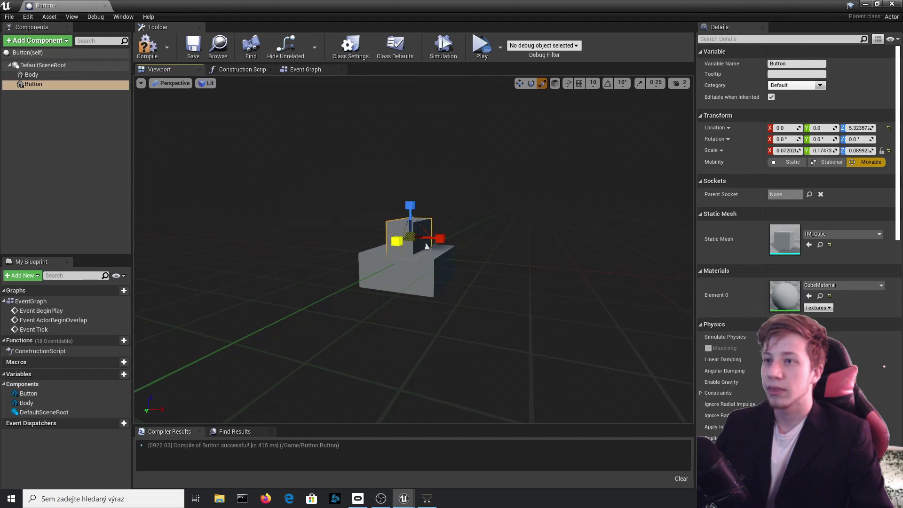
{"action": "right_click_drag", "start_coordinate": [245, 142], "coordinate": [247, 112]}
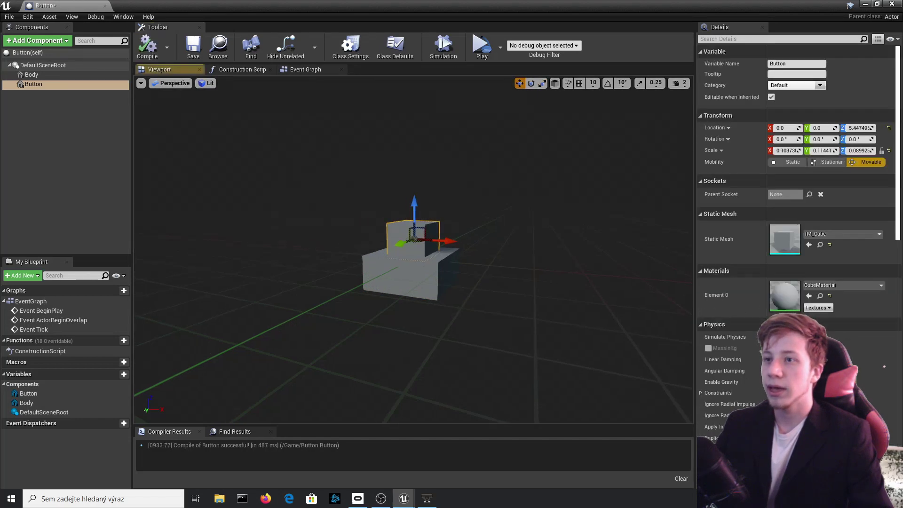
Assign the M_BaseMaterial material to the Button component, then compile and save the blueprint
{"action": "key", "text": "w"}
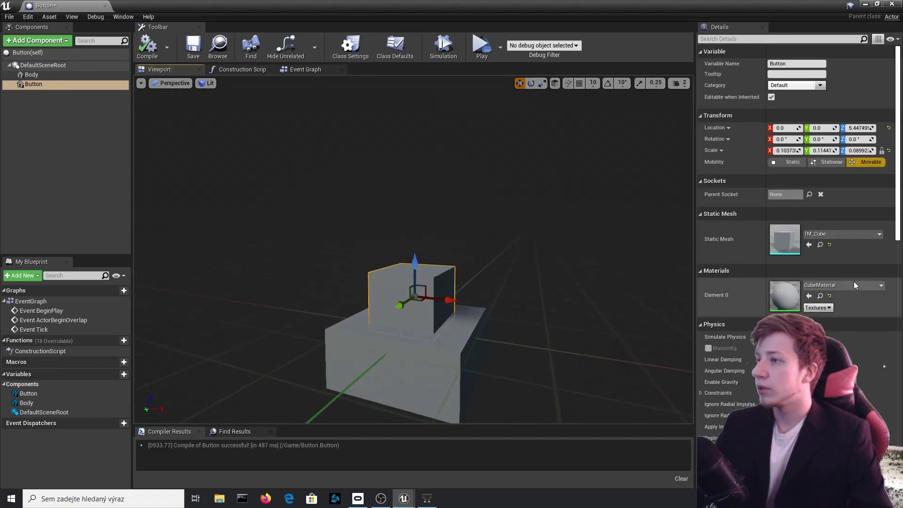
{"action": "left_click", "coordinate": [853, 284]}
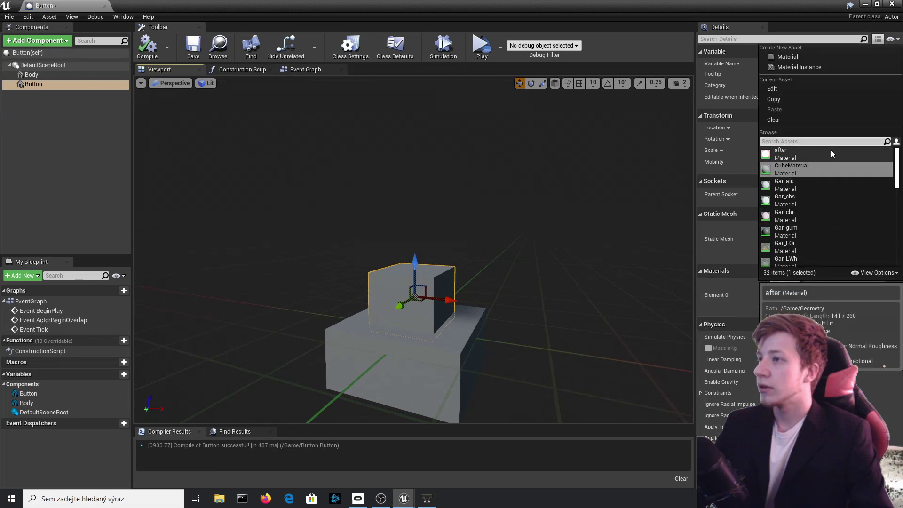
{"action": "scroll", "coordinate": [828, 182], "scroll_direction": "down", "scroll_amount": 5}
{"action": "scroll", "coordinate": [827, 183], "scroll_direction": "down", "scroll_amount": 2}
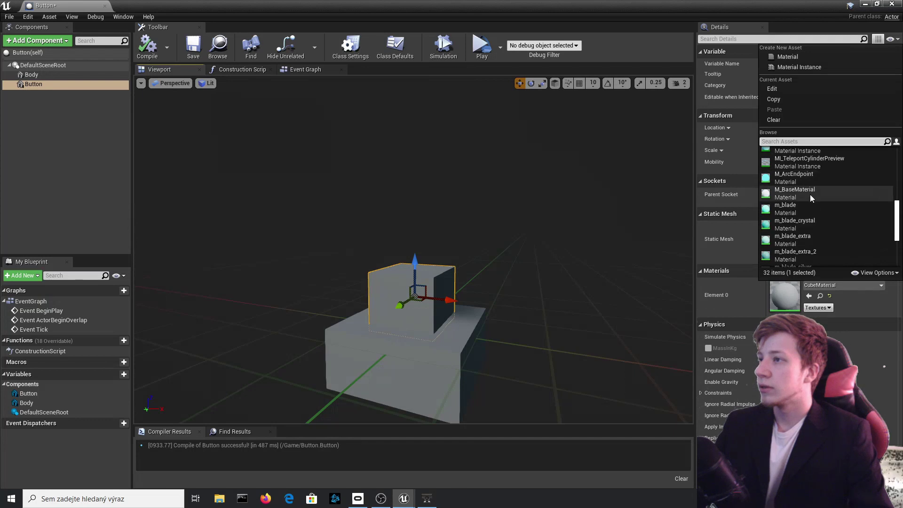
{"action": "left_click", "coordinate": [822, 191]}
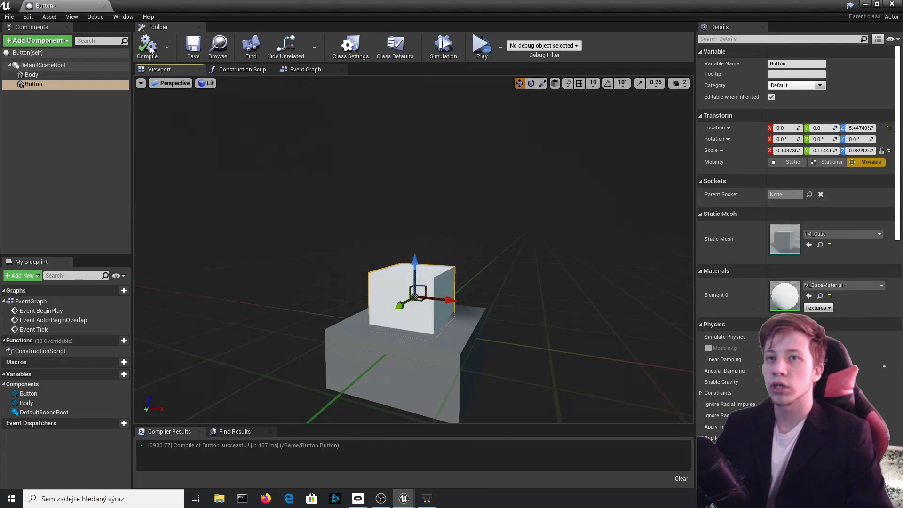
{"action": "left_click", "coordinate": [193, 47]}
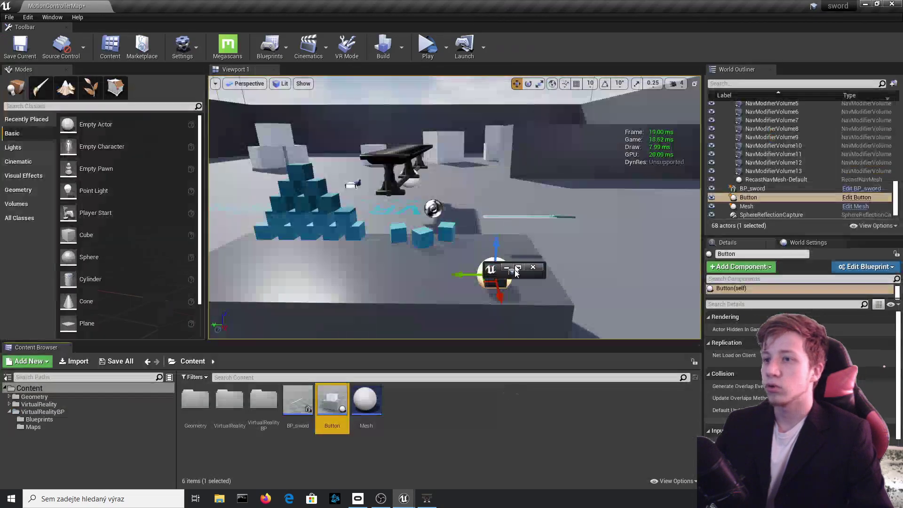
Lower the Button actor onto the grey block in the level to about Z 300.8, and return to the blueprint editor
{"action": "key", "text": "f"}
{"action": "right_click_drag", "start_coordinate": [394, 199], "coordinate": [492, 199]}
{"action": "mouse_move", "coordinate": [461, 198]}
{"action": "left_mouse_down"}
{"action": "mouse_move", "coordinate": [461, 219]}
{"action": "mouse_move", "coordinate": [462, 205]}
{"action": "left_mouse_up"}
{"action": "left_click_drag", "start_coordinate": [477, 244], "coordinate": [493, 255]}
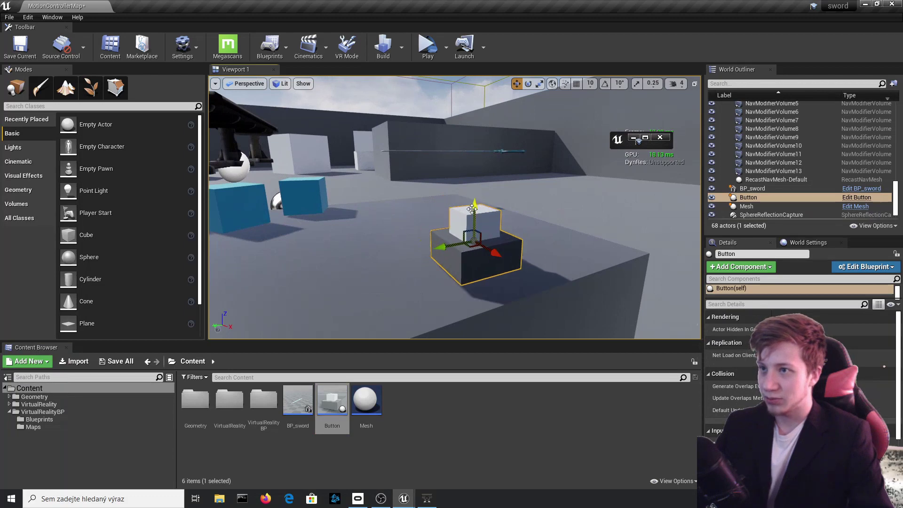
{"action": "left_click_drag", "start_coordinate": [472, 209], "coordinate": [475, 222]}
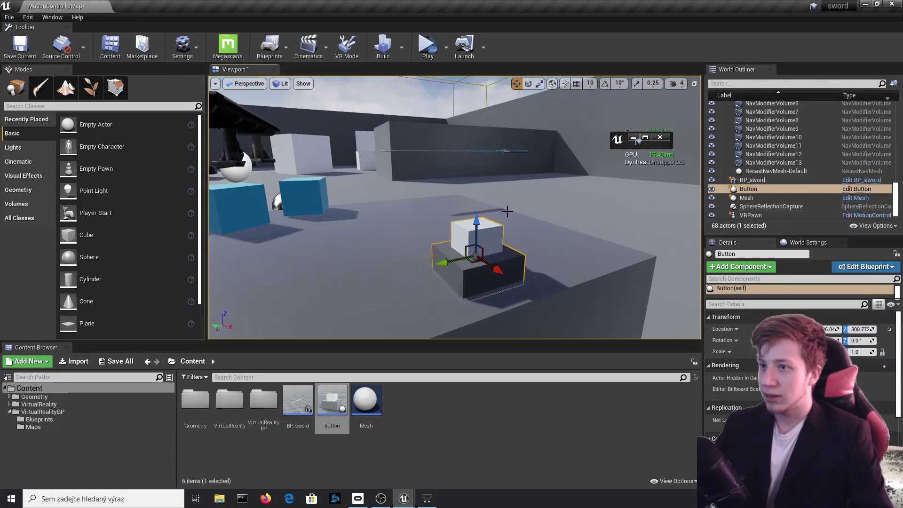
{"action": "left_click", "coordinate": [646, 139]}
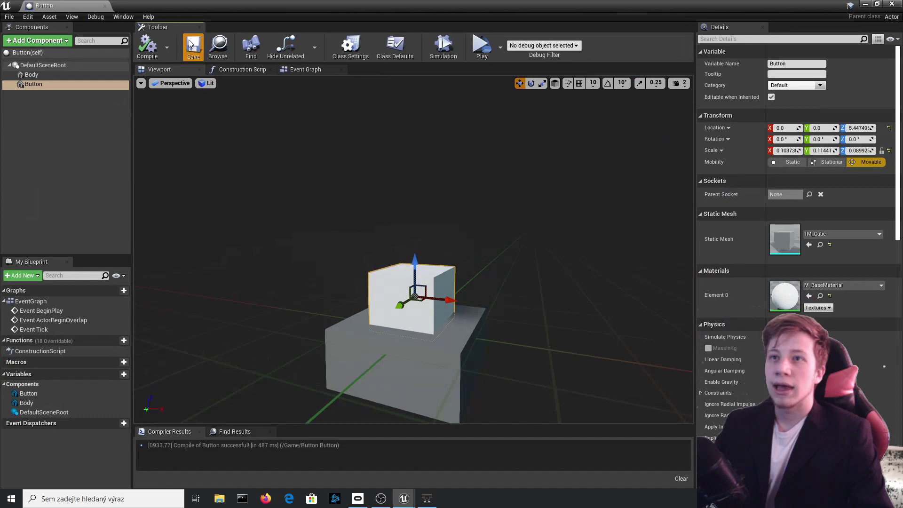
Add a Box Collision component under the Button component, keeping the name Box
{"action": "left_click", "coordinate": [42, 40]}
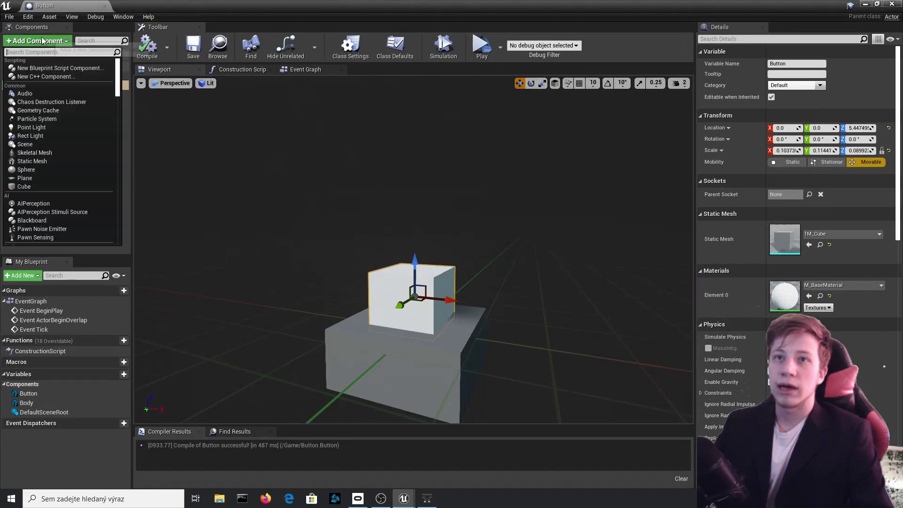
{"action": "type", "text": "box"}
{"action": "key", "text": "Return"}
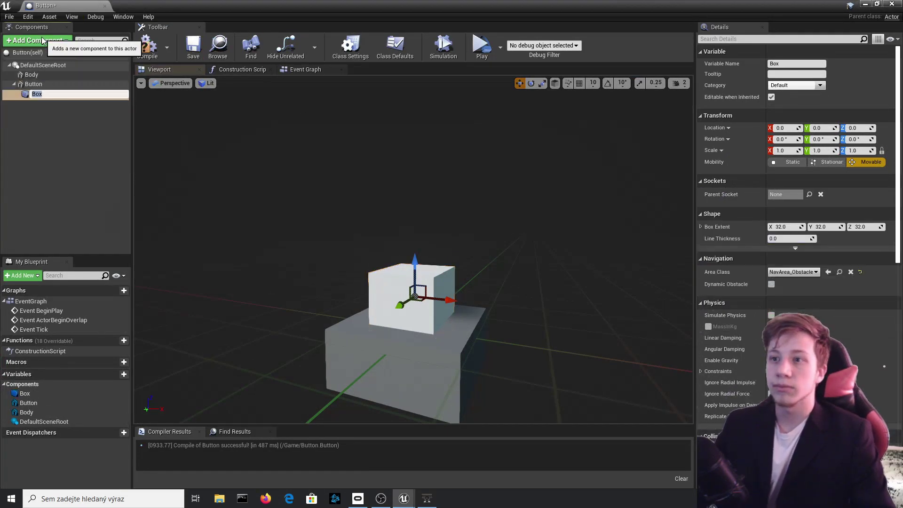
{"action": "left_click", "coordinate": [51, 113]}
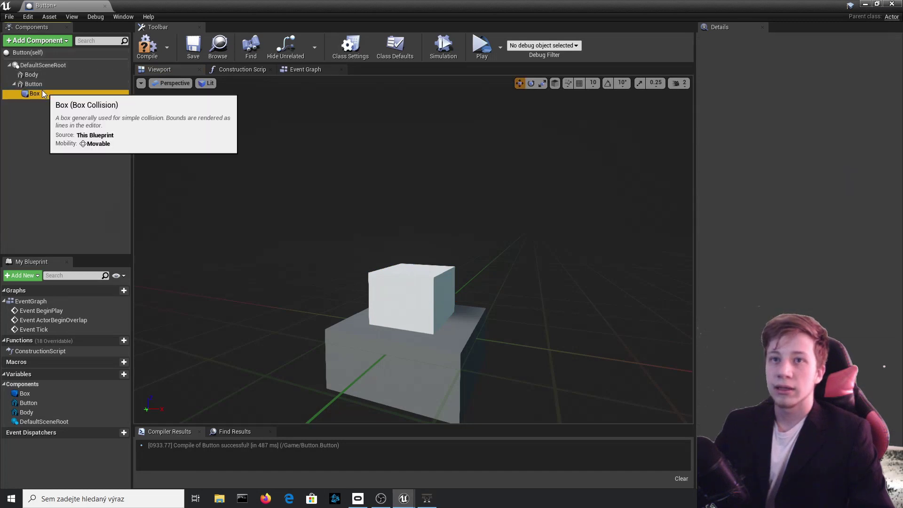
{"action": "left_click", "coordinate": [36, 93]}
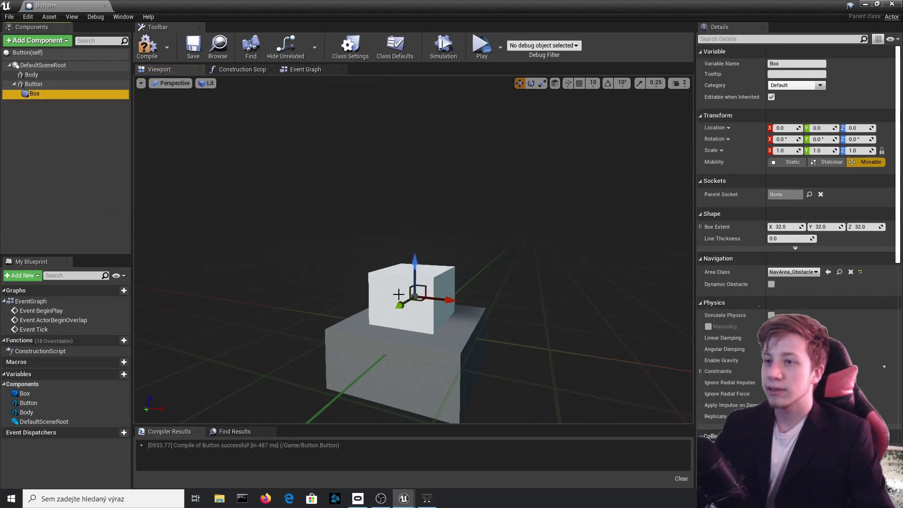
Raise the Box collision to about Z 51.6 over the button's top face and scale it to about 1.54, 1.44 and 0.30
{"action": "left_click_drag", "start_coordinate": [413, 275], "coordinate": [411, 245]}
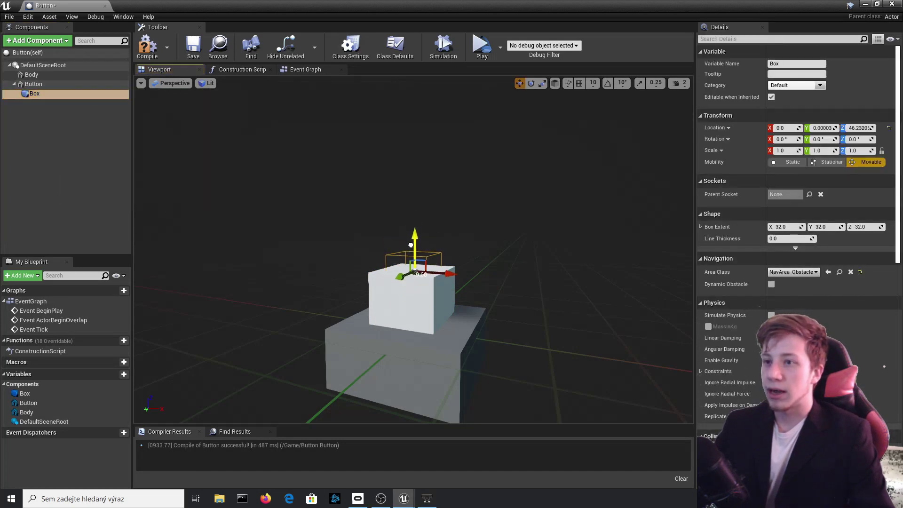
{"action": "scroll", "coordinate": [411, 241], "scroll_direction": "up", "scroll_amount": 5}
{"action": "key", "text": "r"}
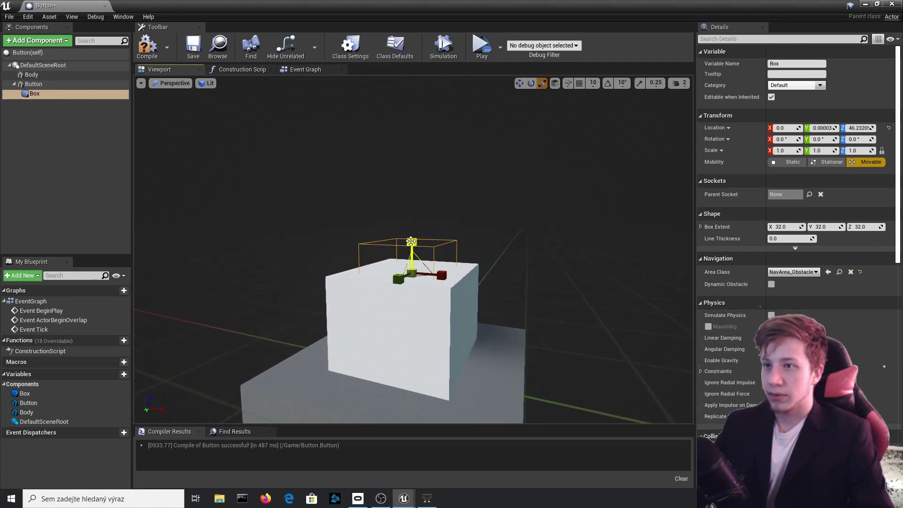
{"action": "mouse_move", "coordinate": [411, 245]}
{"action": "left_mouse_down"}
{"action": "mouse_move", "coordinate": [412, 209]}
{"action": "mouse_move", "coordinate": [417, 240]}
{"action": "left_mouse_up"}
{"action": "right_click_drag", "start_coordinate": [417, 240], "coordinate": [501, 237]}
{"action": "key", "text": "r"}
{"action": "left_click_drag", "start_coordinate": [503, 227], "coordinate": [521, 231]}
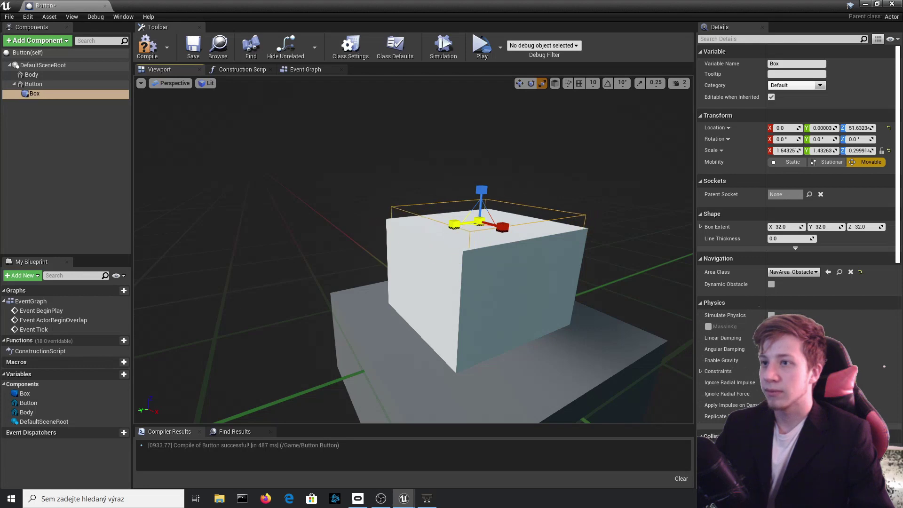
{"action": "left_click_drag", "start_coordinate": [454, 224], "coordinate": [452, 224]}
Compile the blueprint and add an On Component Begin Overlap event for the Box collision
{"action": "left_click", "coordinate": [146, 47]}
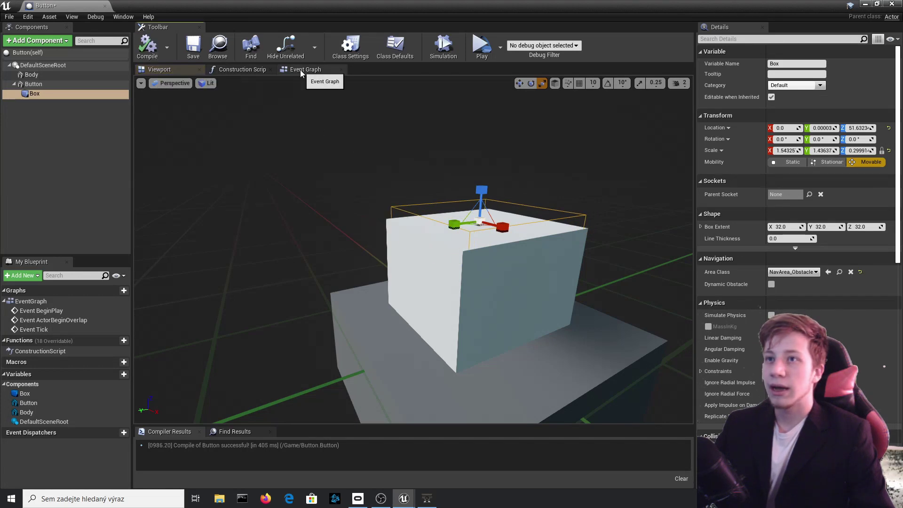
{"action": "scroll", "coordinate": [860, 310], "scroll_direction": "down", "scroll_amount": 10}
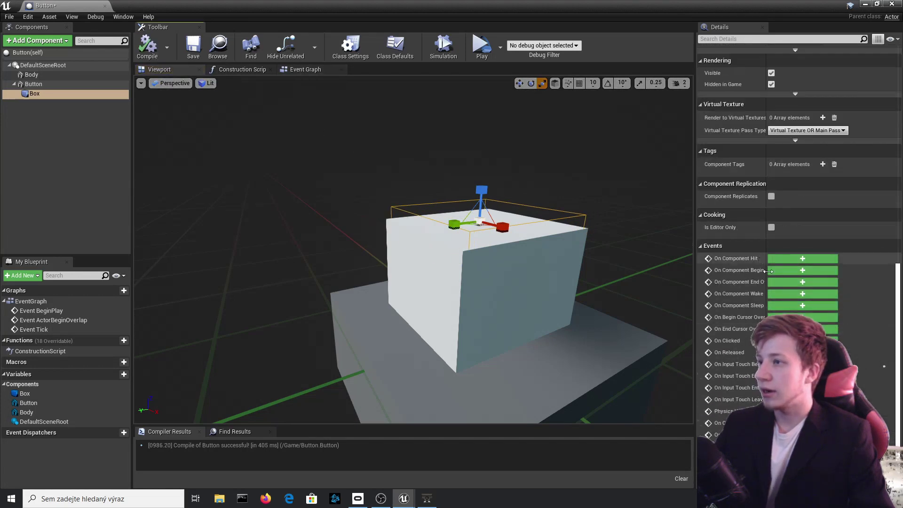
{"action": "left_click", "coordinate": [786, 269]}
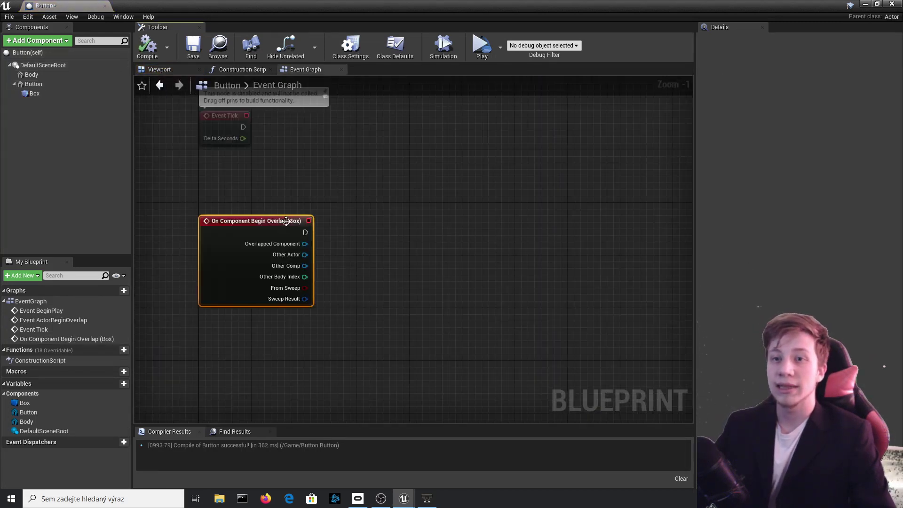
Look through the VirtualRealityBP Blueprints folder for the motion controller blueprint's name, and return to the Button event graph
{"action": "left_click_drag", "start_coordinate": [396, 5], "coordinate": [428, 1]}
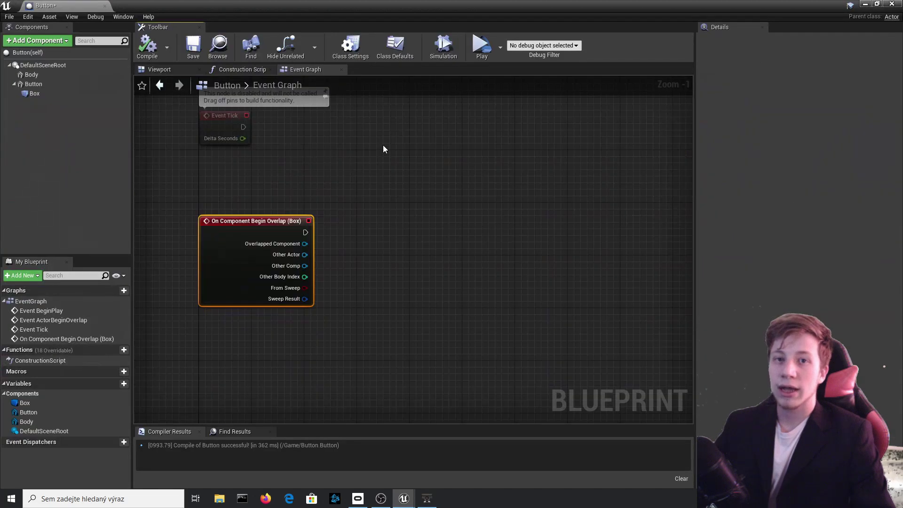
{"action": "key", "text": "alt+Tab"}
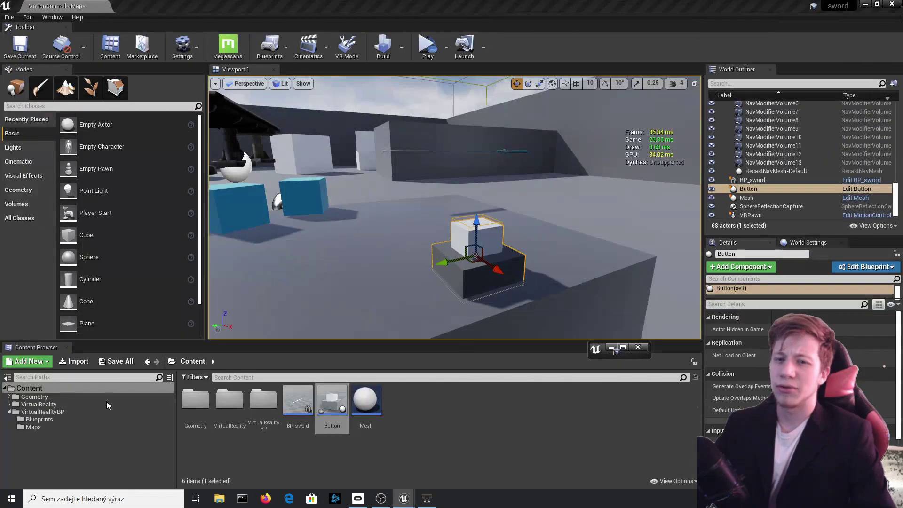
{"action": "left_click", "coordinate": [74, 404]}
{"action": "left_click", "coordinate": [43, 411]}
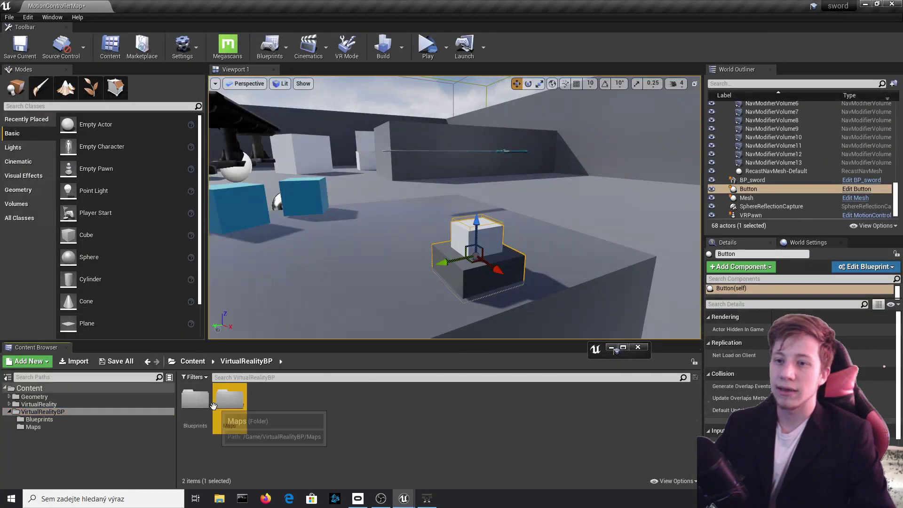
{"action": "double_click", "coordinate": [230, 401]}
{"action": "left_click", "coordinate": [45, 412]}
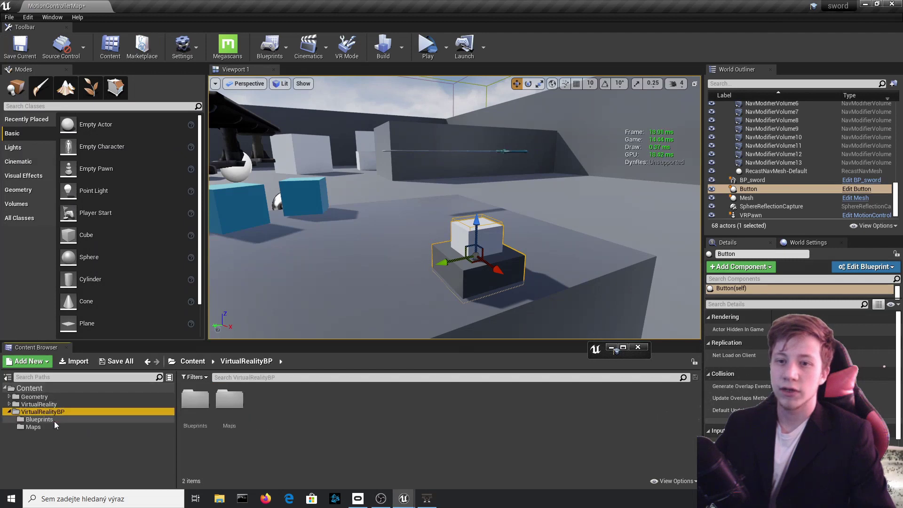
{"action": "double_click", "coordinate": [193, 407]}
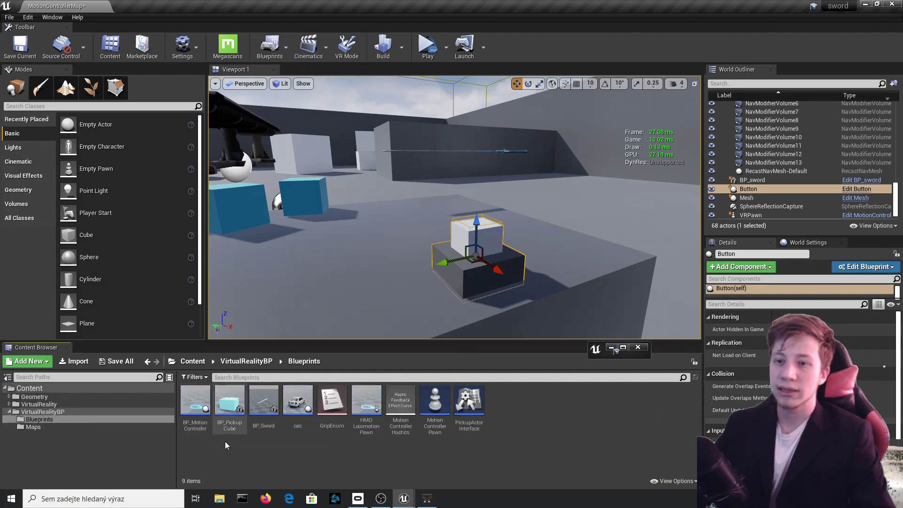
{"action": "left_click", "coordinate": [194, 407]}
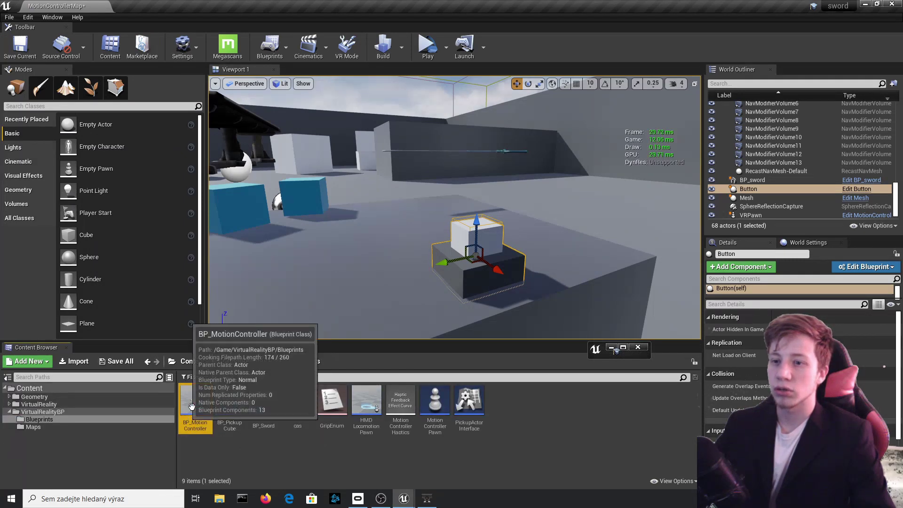
{"action": "left_click", "coordinate": [623, 347]}
Add a Cast To BP_MotionController node fed by the execution output of the Box begin-overlap event
{"action": "left_click_drag", "start_coordinate": [304, 232], "coordinate": [412, 236]}
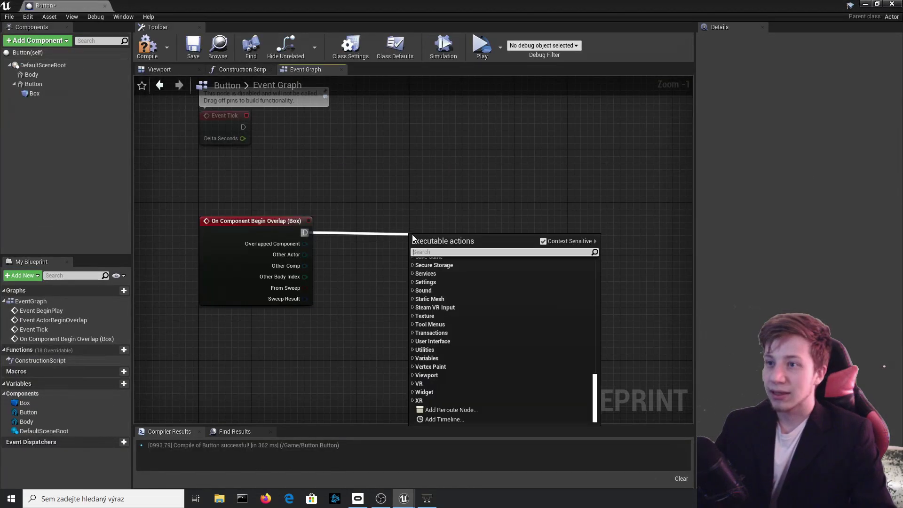
{"action": "type", "text": "cast to B"}
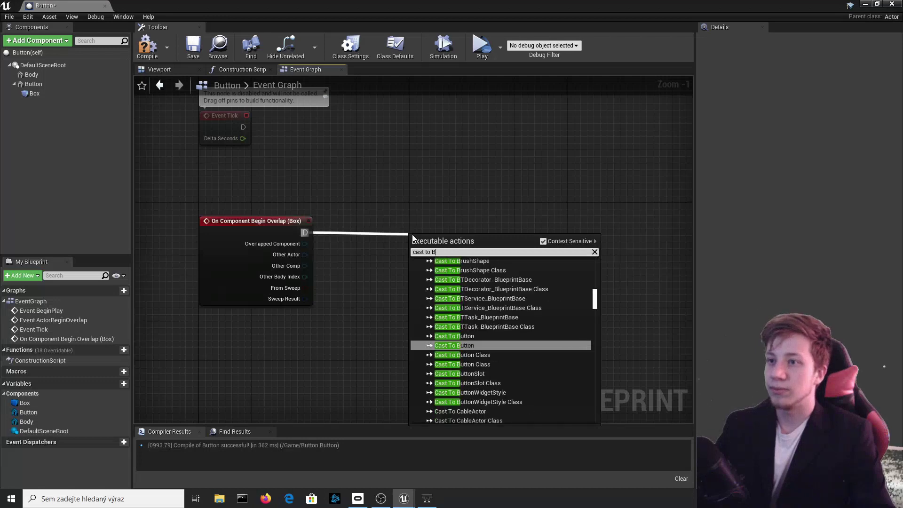
{"action": "type", "text": "P_"}
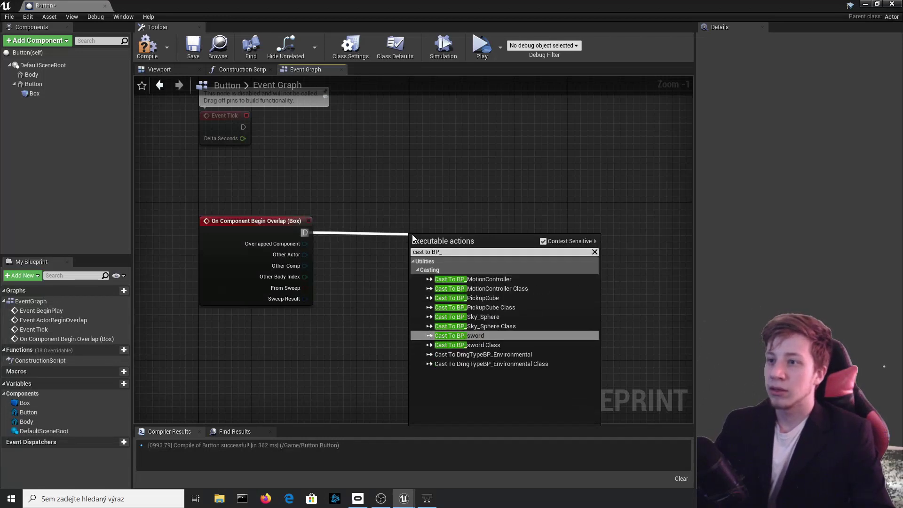
{"action": "key", "text": "Up"}
{"action": "key", "text": "Up"}
{"action": "key", "text": "Up"}
{"action": "key", "text": "Up"}
{"action": "key", "text": "Up"}
{"action": "key", "text": "Up"}
{"action": "key", "text": "Return"}
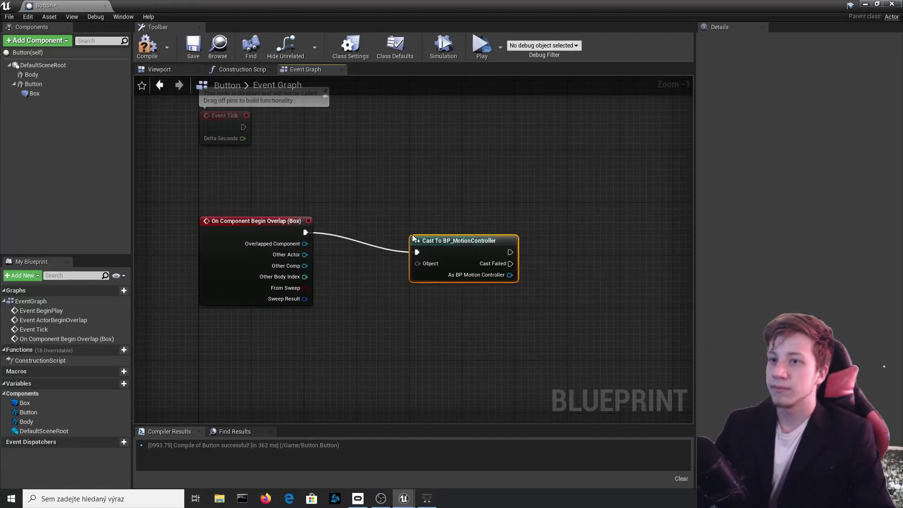